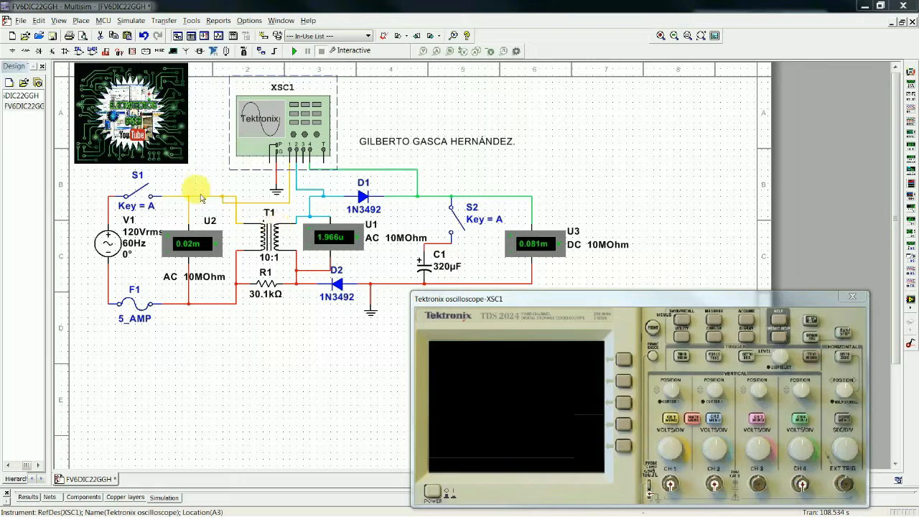
Run the interactive simulation and test the circuit by closing S1 and S2, and opening both switches again
{"action": "left_click", "coordinate": [295, 51]}
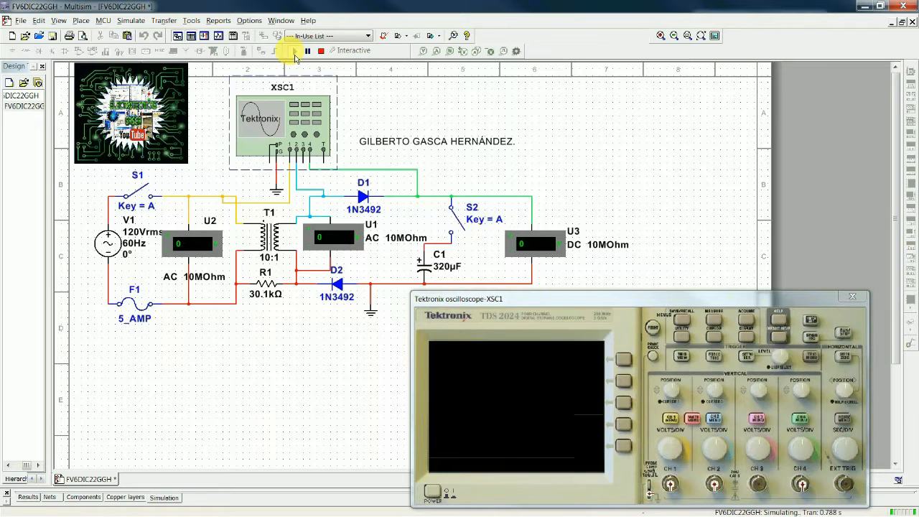
{"action": "left_click", "coordinate": [142, 196]}
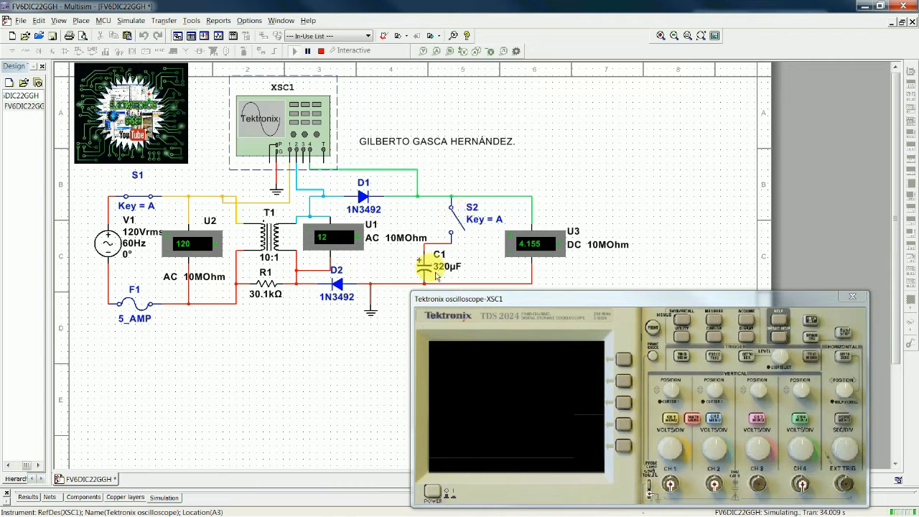
{"action": "left_click", "coordinate": [463, 229]}
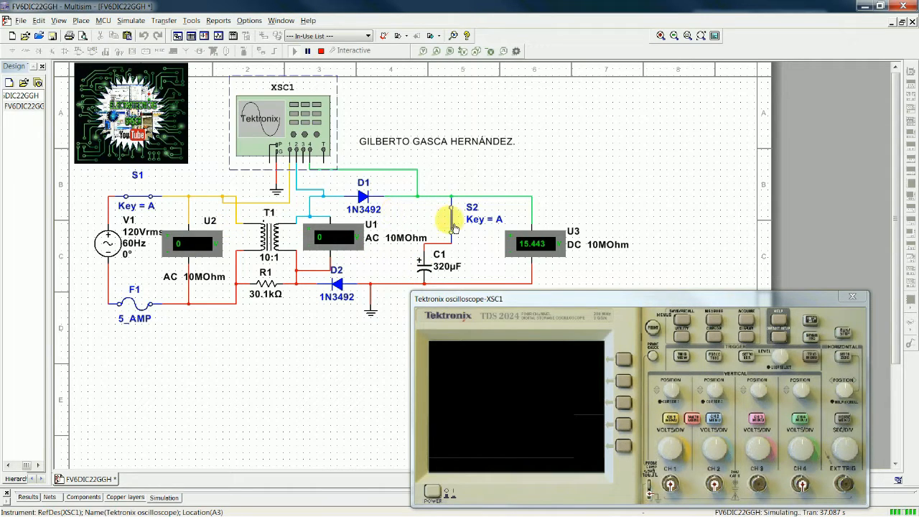
{"action": "key", "text": "a"}
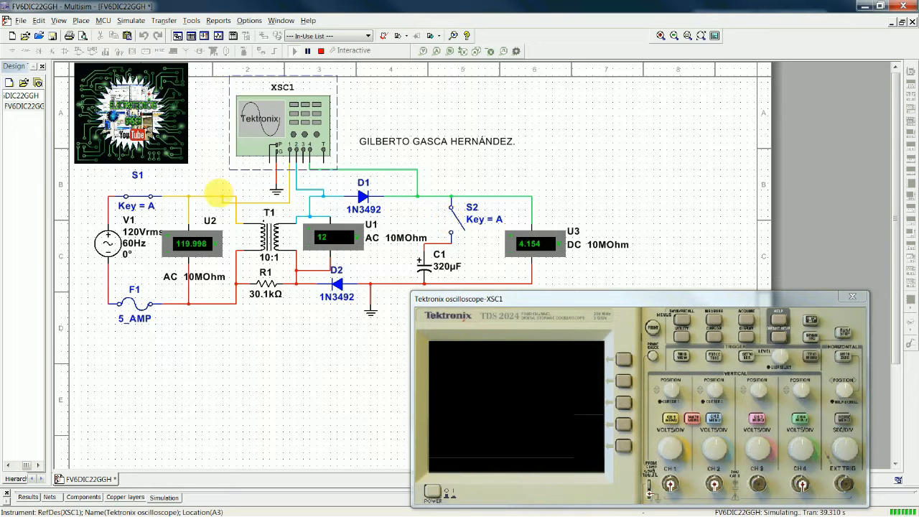
{"action": "left_click", "coordinate": [143, 199]}
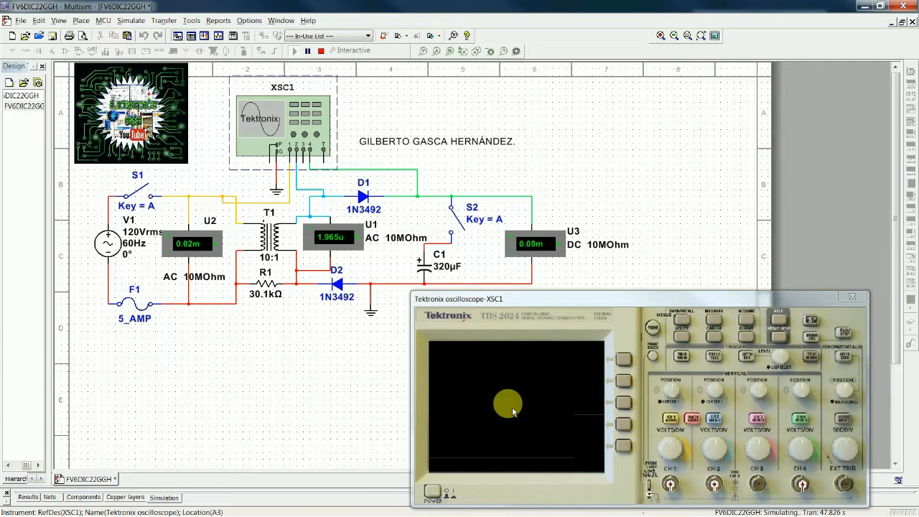
Reopen the XSC1 oscilloscope front panel, power the instrument on, and close S1 to energize the circuit
{"action": "left_click", "coordinate": [852, 296]}
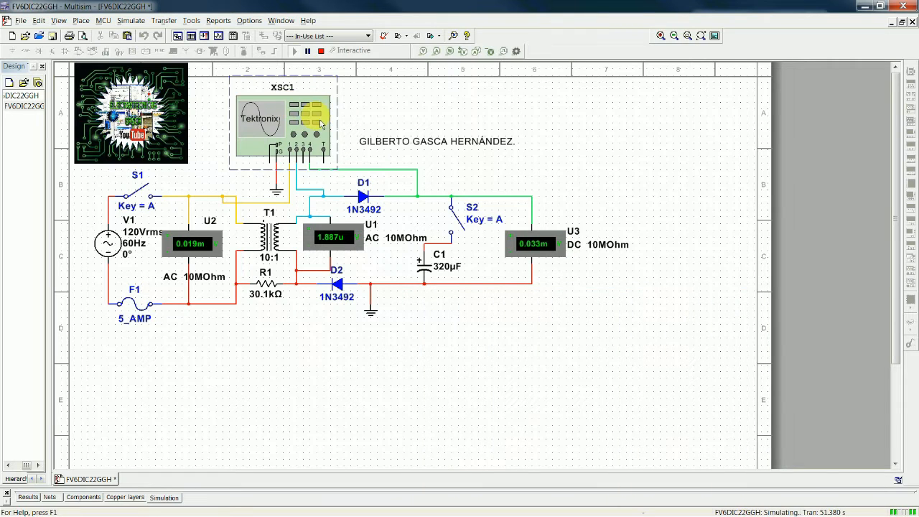
{"action": "double_click", "coordinate": [283, 133]}
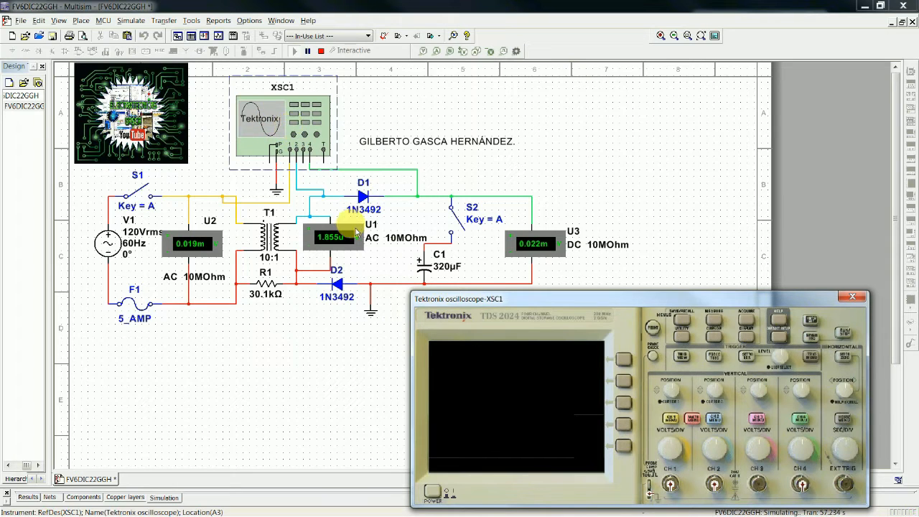
{"action": "left_click", "coordinate": [432, 492]}
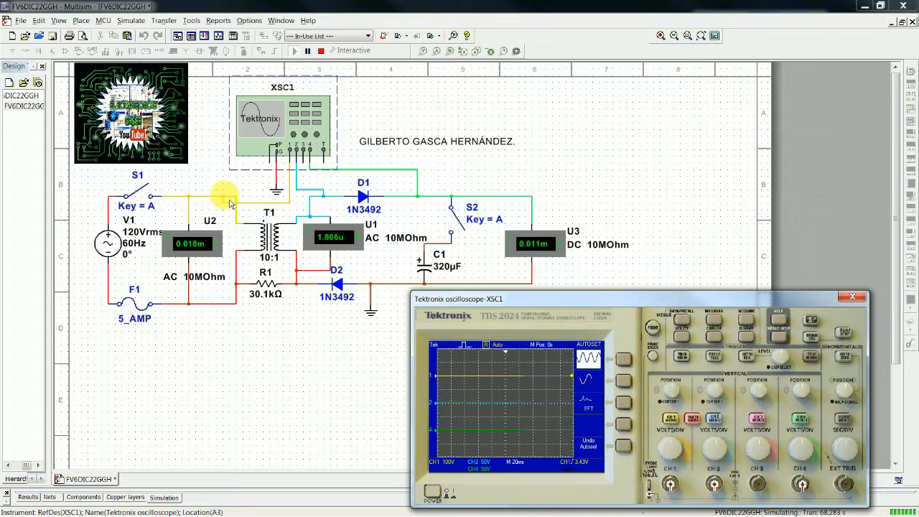
{"action": "left_click", "coordinate": [139, 191]}
{"action": "left_click", "coordinate": [138, 192]}
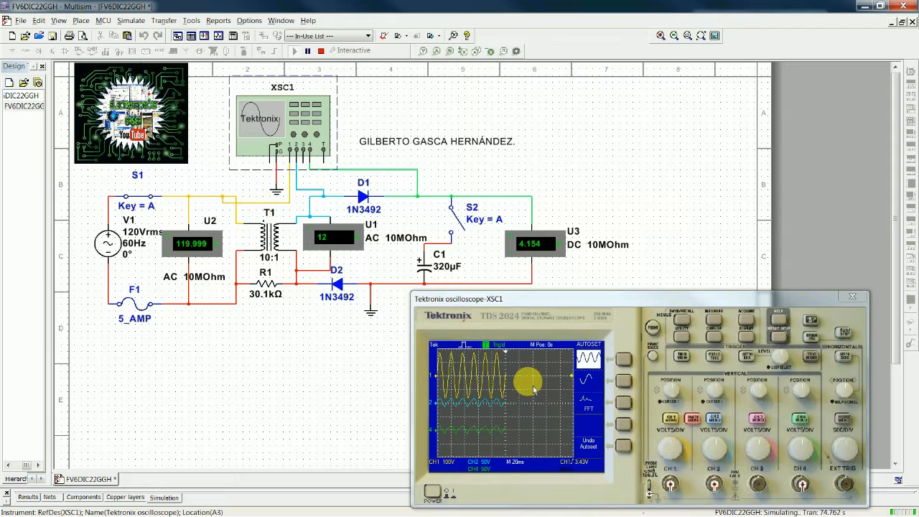
Set the oscilloscope's Measure 1 to the CH1 frequency and Measure 2 to the CH2 frequency
{"action": "left_click", "coordinate": [714, 319]}
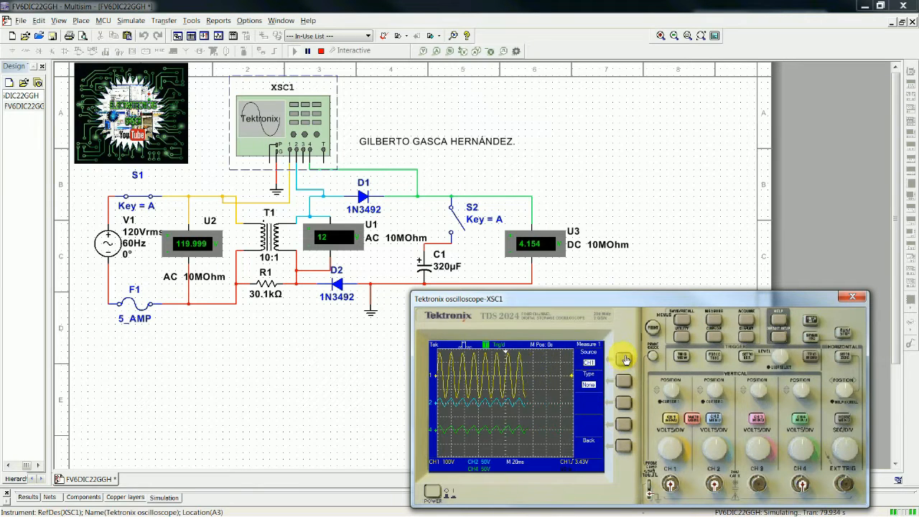
{"action": "left_click", "coordinate": [625, 382]}
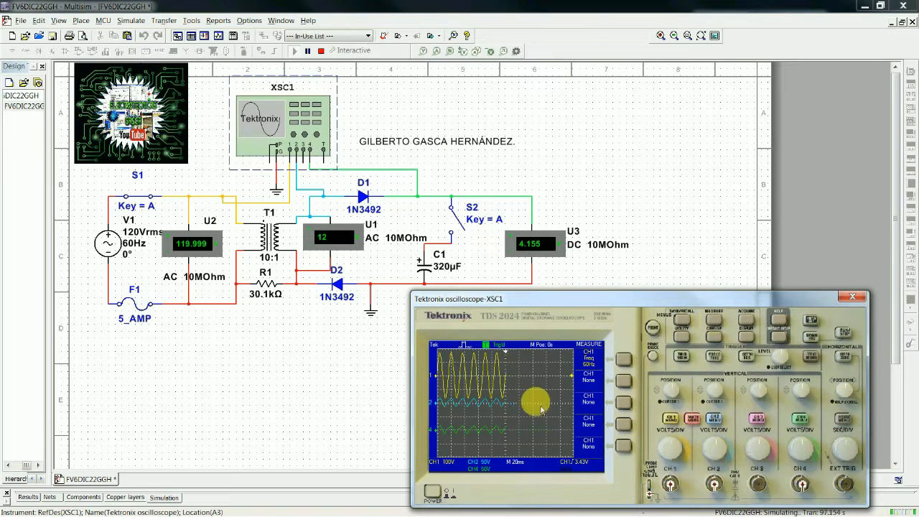
{"action": "left_click", "coordinate": [624, 381]}
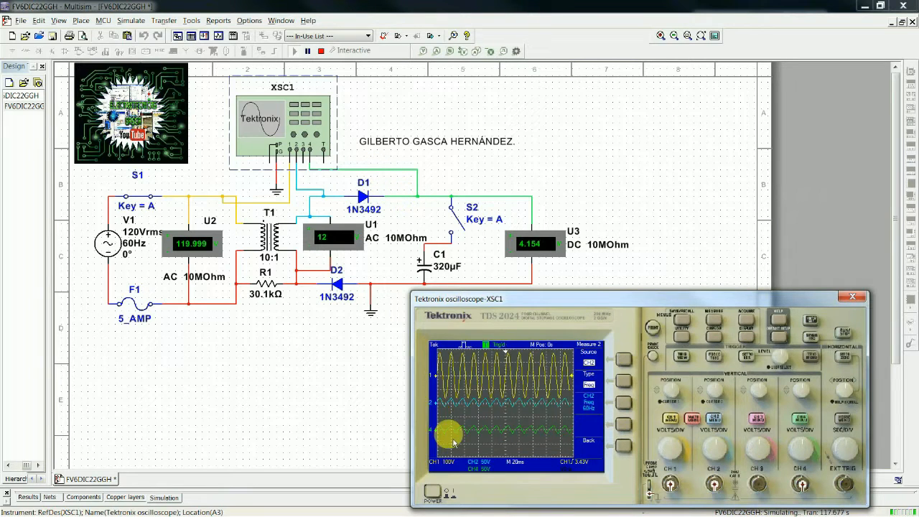
{"action": "left_click", "coordinate": [719, 320]}
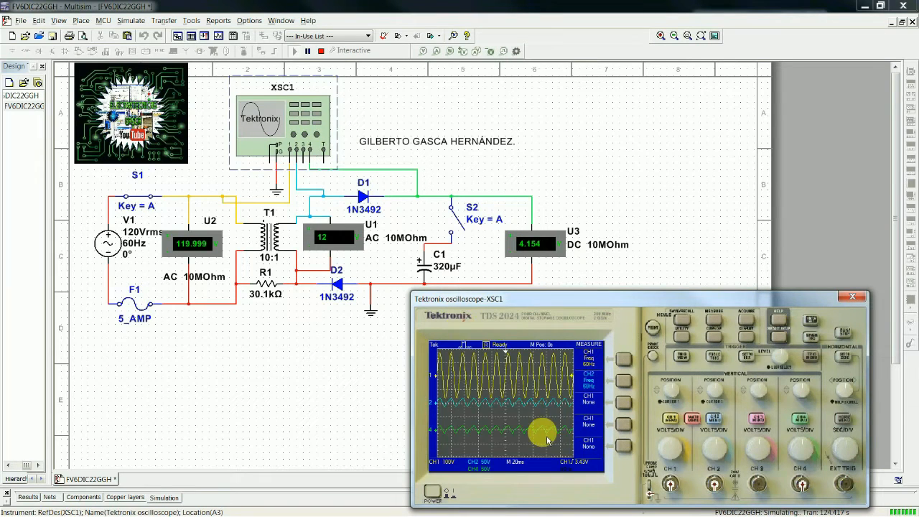
Set the oscilloscope's Measure 3 to source CH4 and type Freq
{"action": "left_click", "coordinate": [624, 407]}
{"action": "left_click", "coordinate": [624, 362]}
{"action": "left_click", "coordinate": [623, 363]}
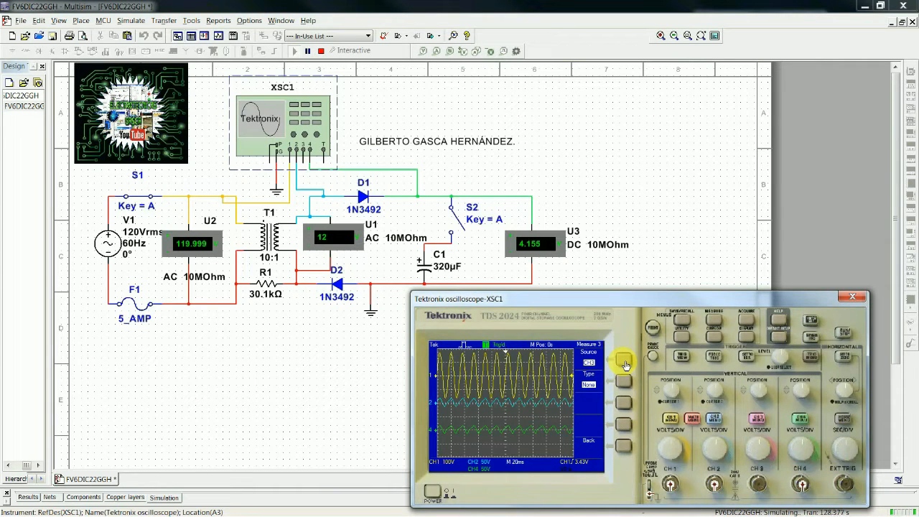
{"action": "left_click", "coordinate": [624, 362]}
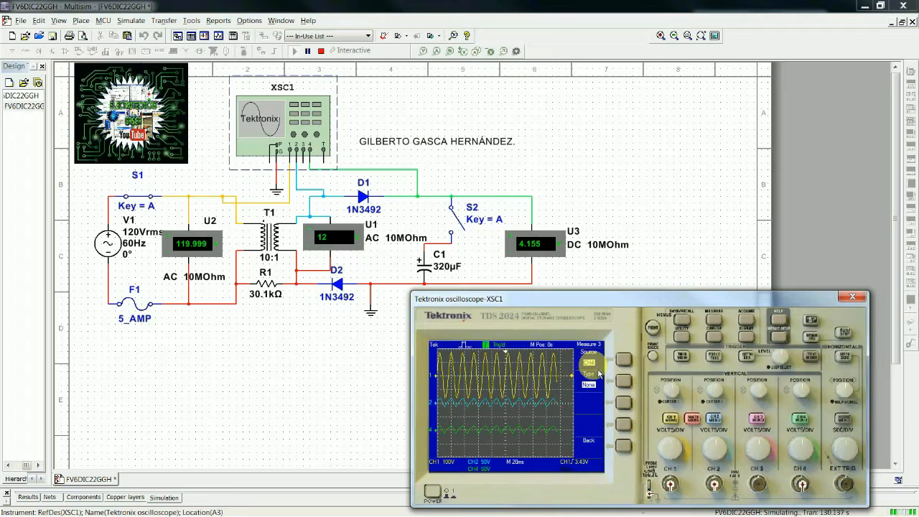
{"action": "left_click", "coordinate": [623, 381]}
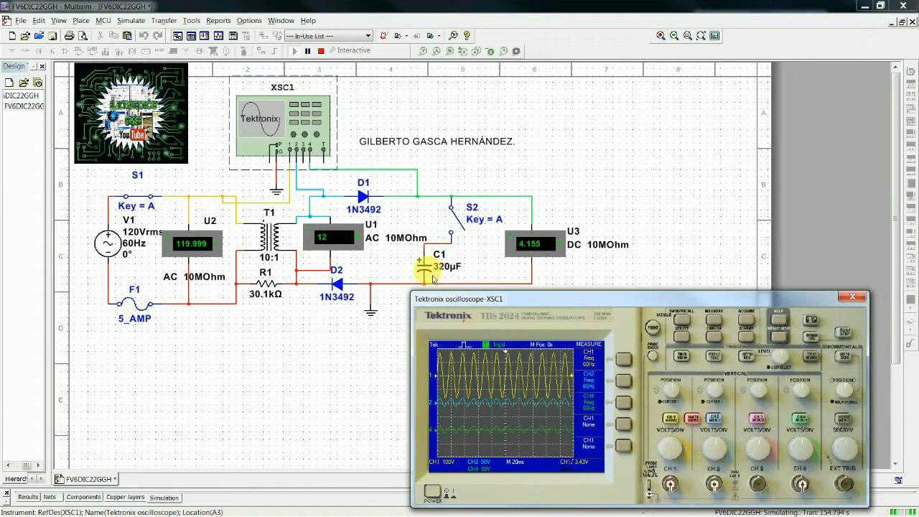
Close S2 while S1 is closed to connect capacitor C1 across the rectifier output
{"action": "left_click", "coordinate": [456, 224]}
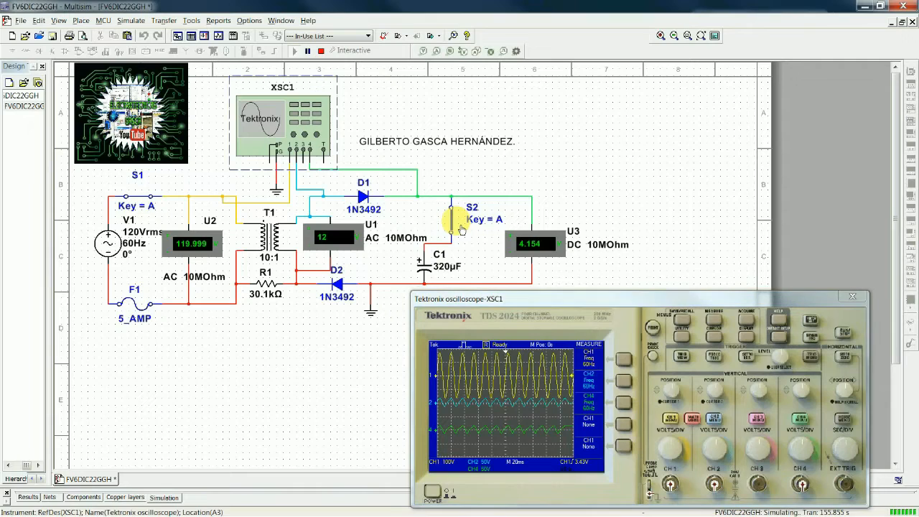
{"action": "left_click", "coordinate": [458, 219]}
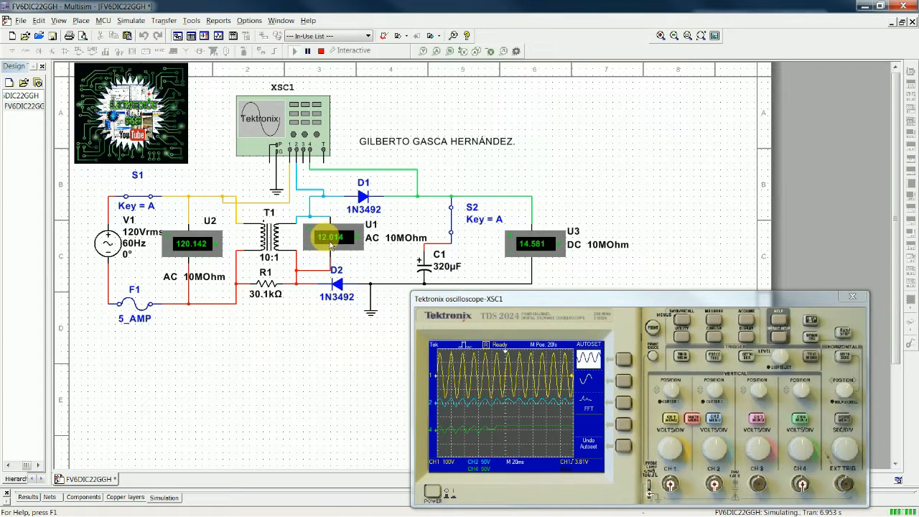
{"action": "key", "text": "a"}
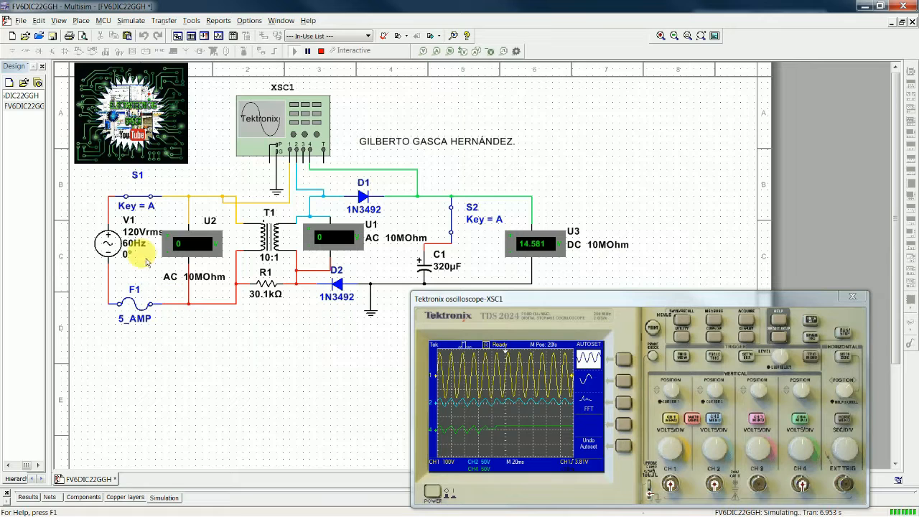
Open switches S1 and S2, and stop the simulation
{"action": "left_click", "coordinate": [143, 205]}
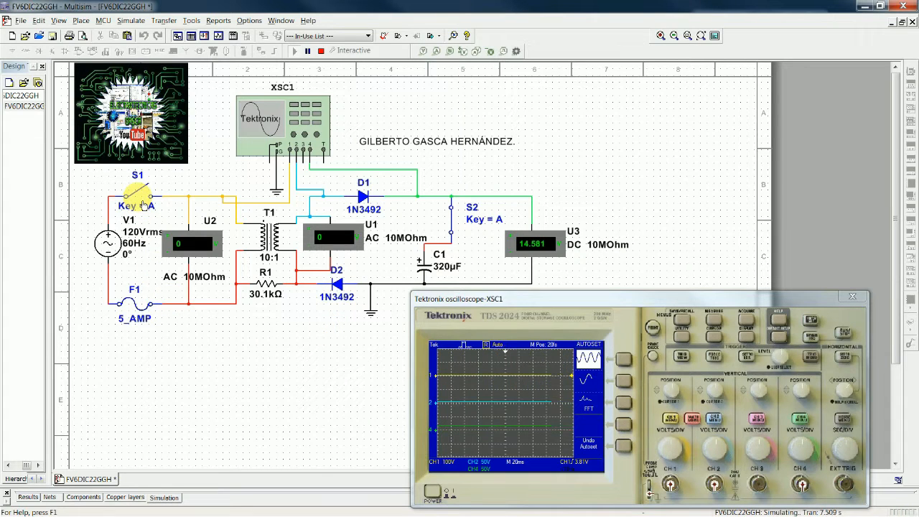
{"action": "left_click", "coordinate": [449, 221]}
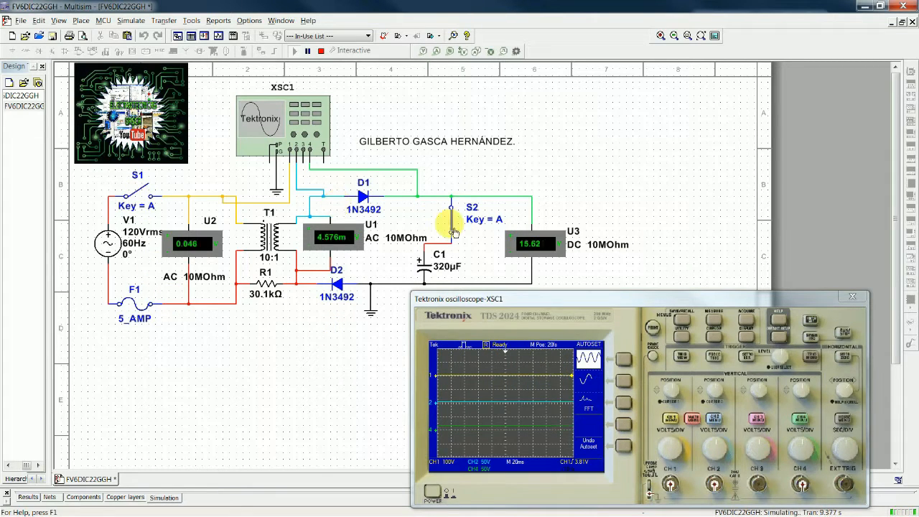
{"action": "left_click", "coordinate": [452, 229]}
{"action": "left_click", "coordinate": [148, 198]}
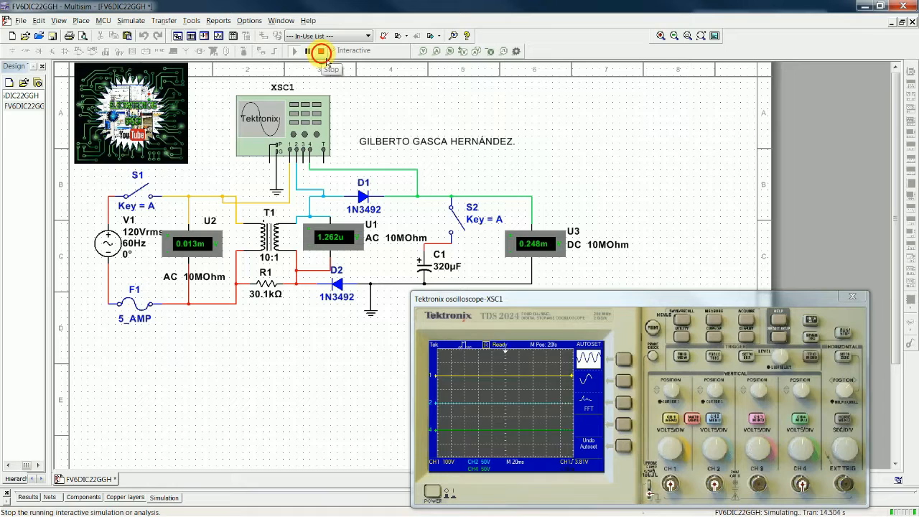
{"action": "left_click", "coordinate": [322, 52]}
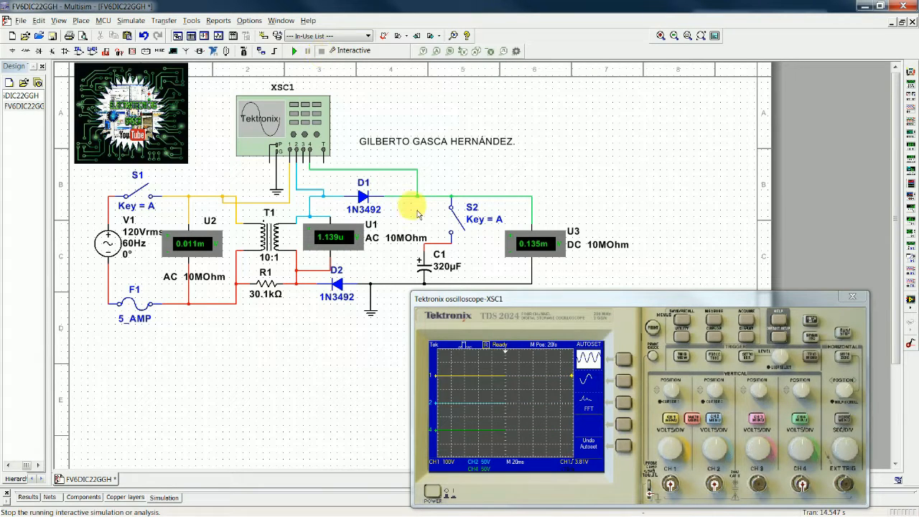
Replace the wire between S2 and C1 with a direct wire from C1 to the D1 output, and wire S2's free terminal to ground
{"action": "left_click", "coordinate": [450, 233]}
{"action": "left_click", "coordinate": [424, 245]}
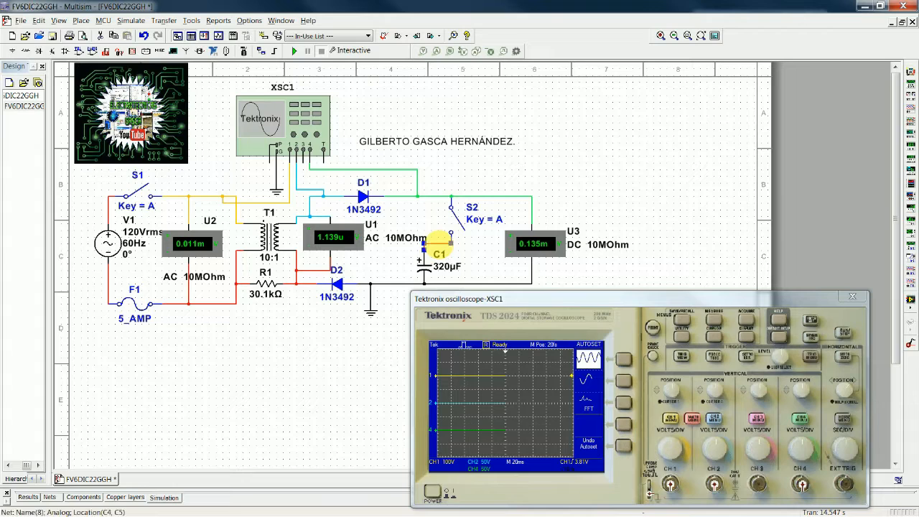
{"action": "right_click", "coordinate": [439, 245]}
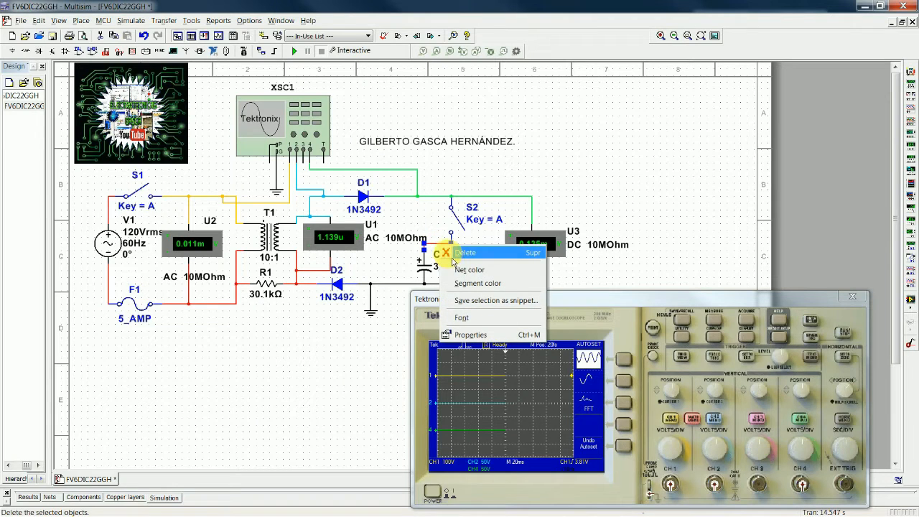
{"action": "left_click", "coordinate": [445, 252]}
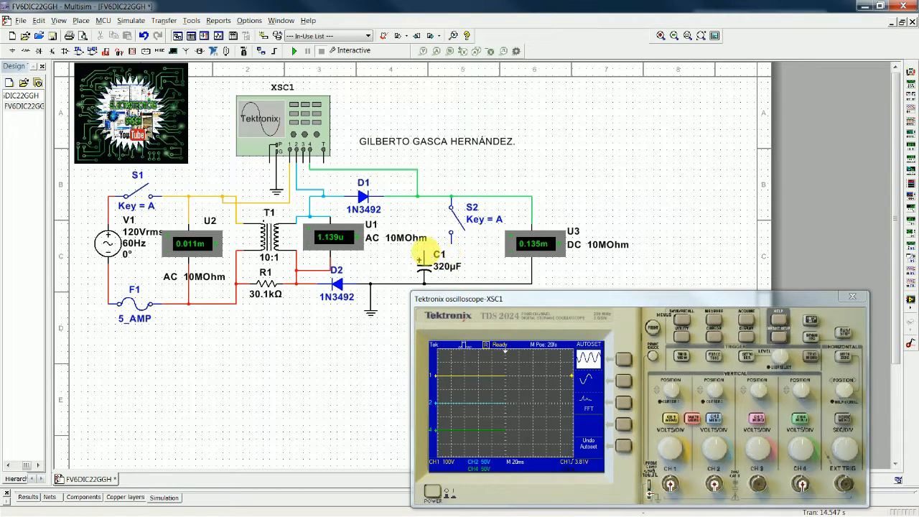
{"action": "left_click", "coordinate": [424, 246]}
{"action": "left_click", "coordinate": [423, 196]}
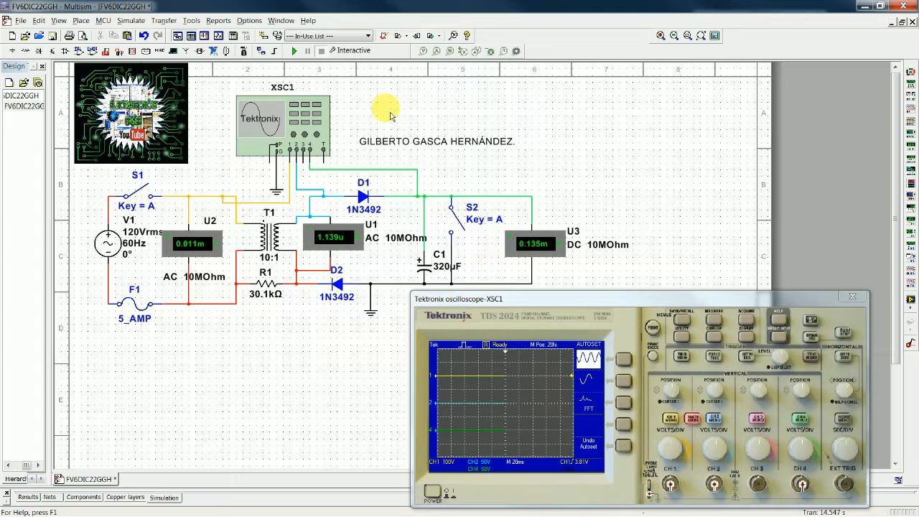
Run the simulation with S1 closed, short the DC output by toggling S2, and reopen S1
{"action": "left_click", "coordinate": [296, 56]}
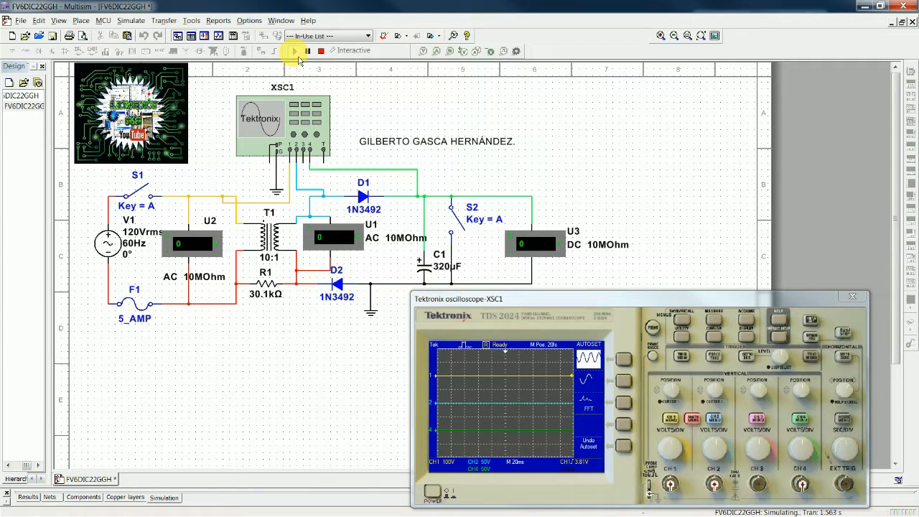
{"action": "left_click", "coordinate": [142, 191]}
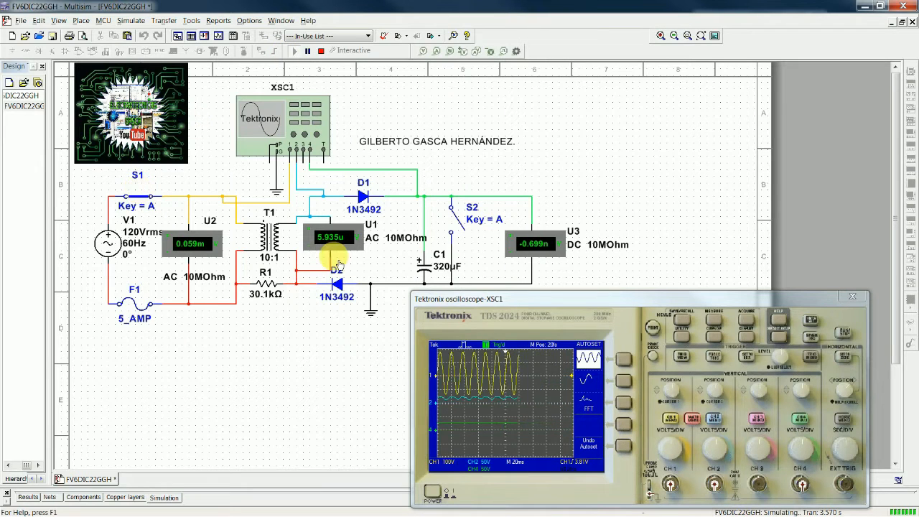
{"action": "left_click", "coordinate": [455, 224]}
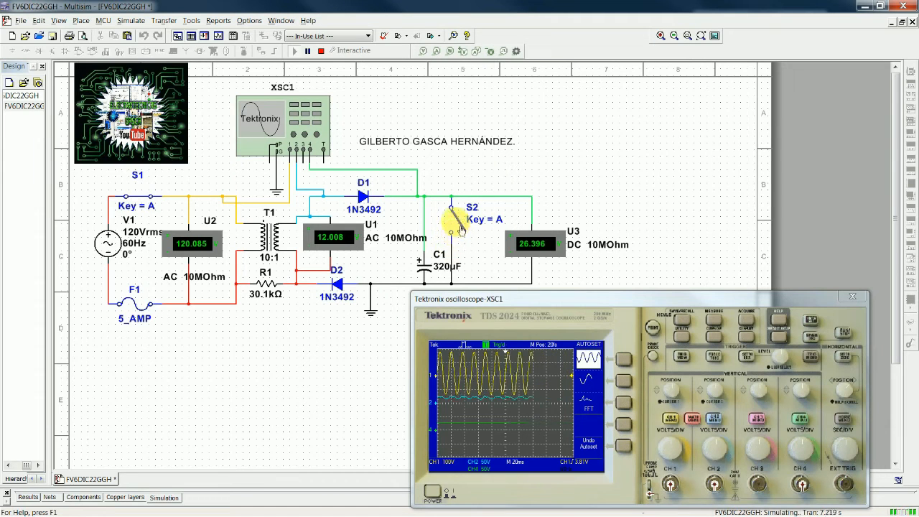
{"action": "left_click", "coordinate": [458, 225]}
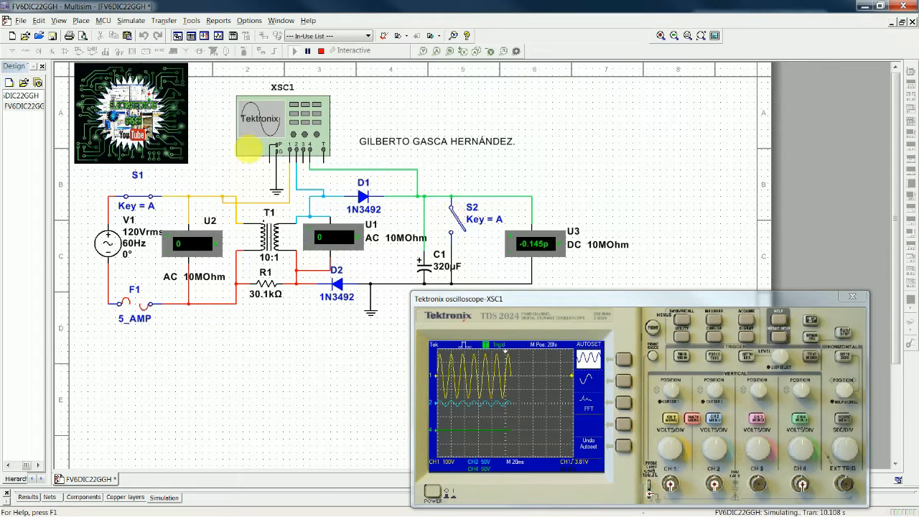
{"action": "left_click", "coordinate": [144, 206]}
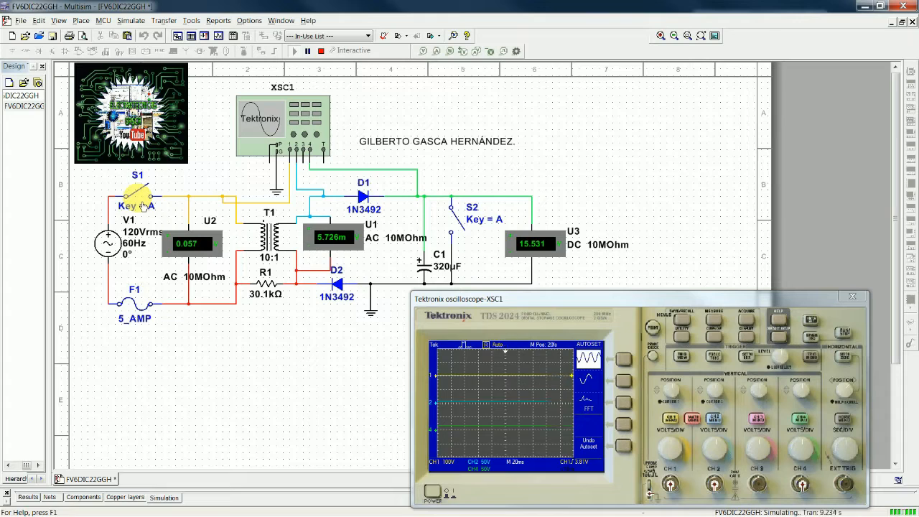
{"action": "left_click", "coordinate": [136, 316]}
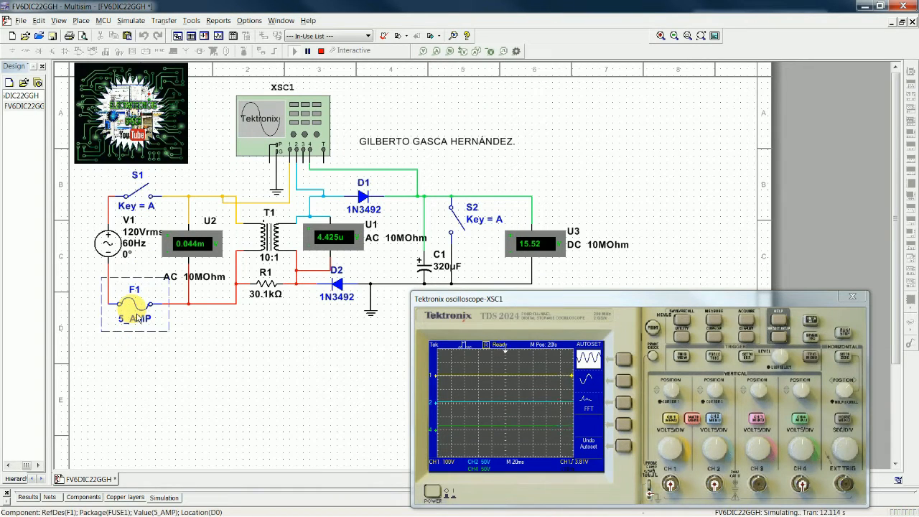
{"action": "right_click", "coordinate": [136, 316]}
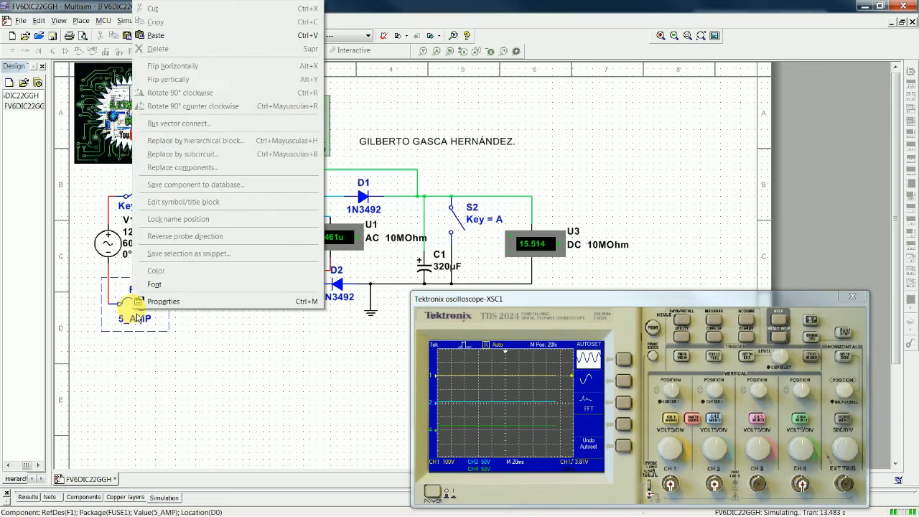
{"action": "left_click", "coordinate": [381, 119]}
Stop the running simulation
{"action": "left_click", "coordinate": [322, 52]}
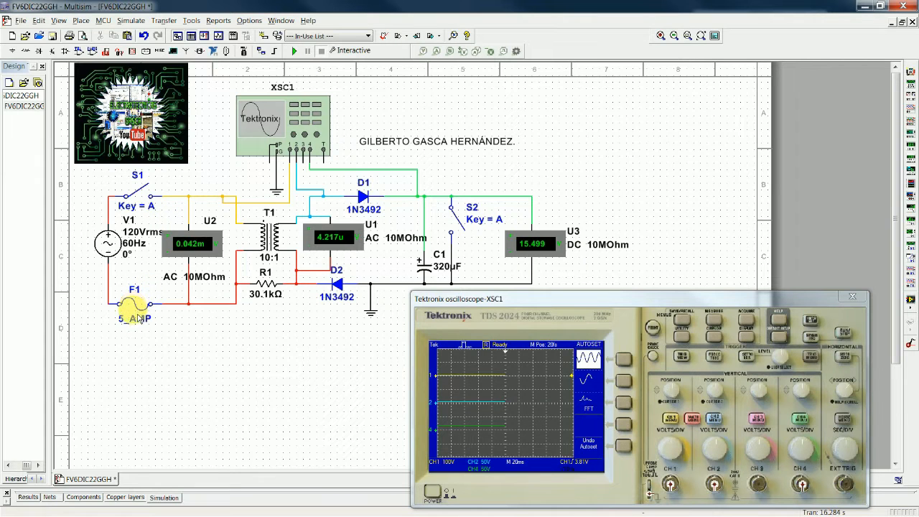
Delete fuse F1 and place a 120V_100W lamp from the Indicators group in its position
{"action": "right_click", "coordinate": [140, 316]}
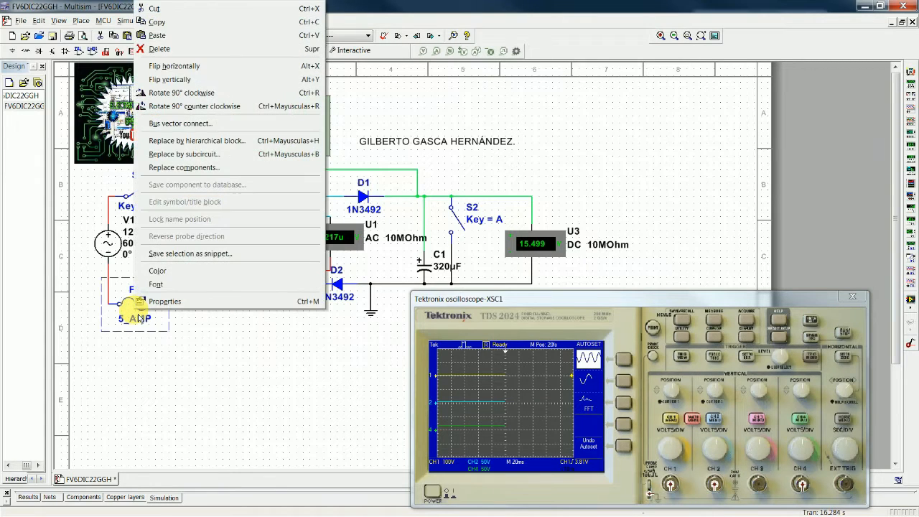
{"action": "left_click", "coordinate": [159, 49]}
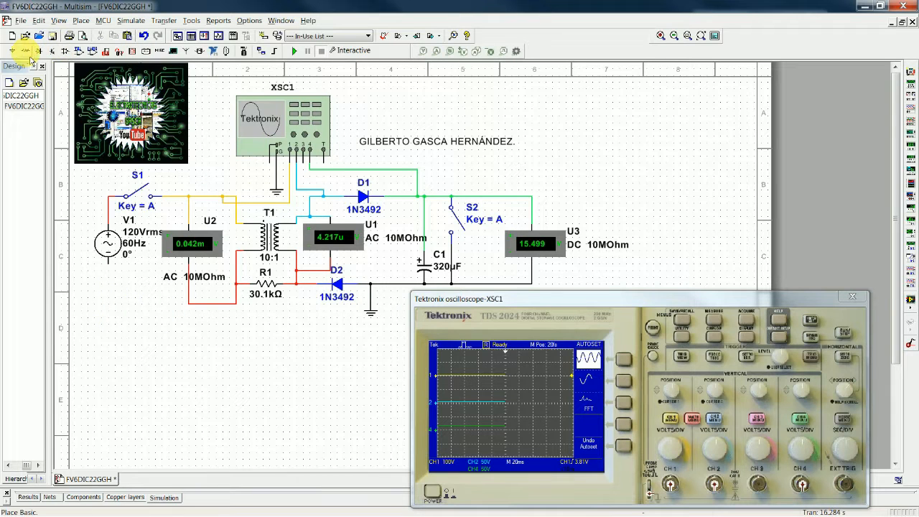
{"action": "left_click", "coordinate": [26, 52]}
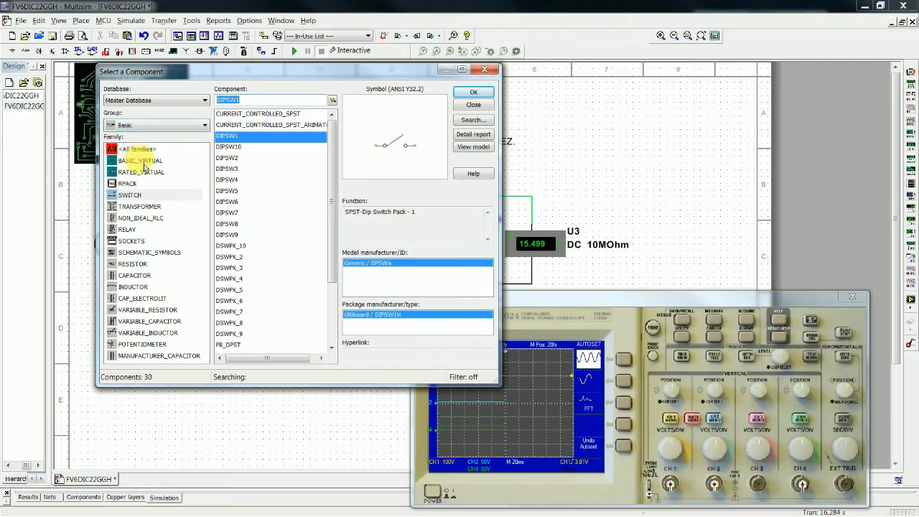
{"action": "key", "text": "i"}
{"action": "left_click", "coordinate": [133, 208]}
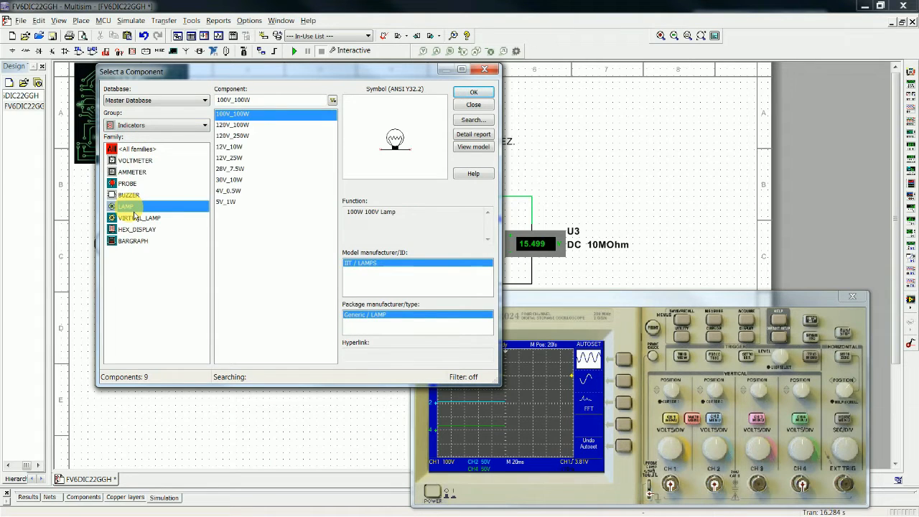
{"action": "left_click", "coordinate": [235, 125]}
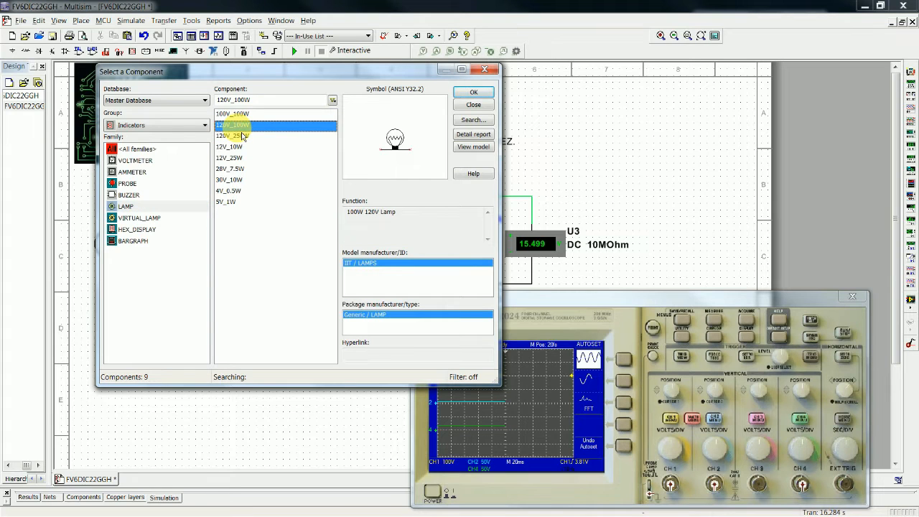
{"action": "left_click", "coordinate": [473, 92]}
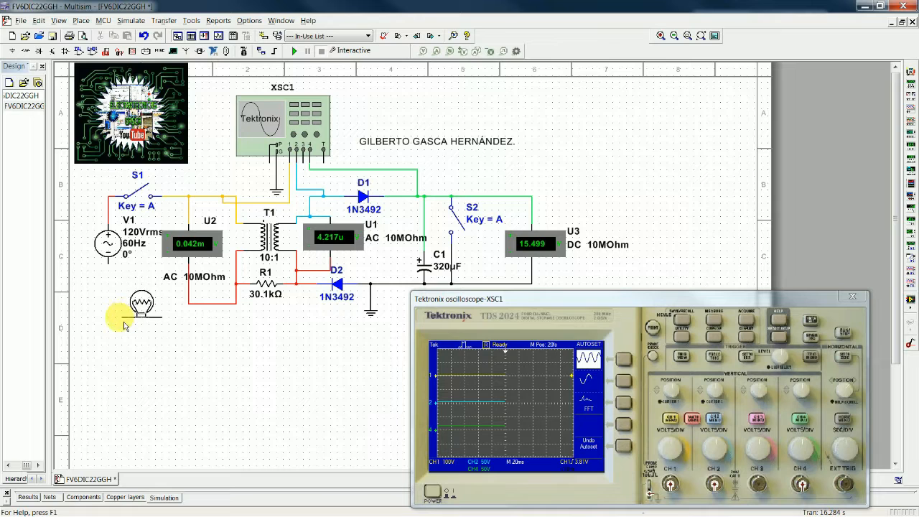
{"action": "left_click", "coordinate": [122, 324]}
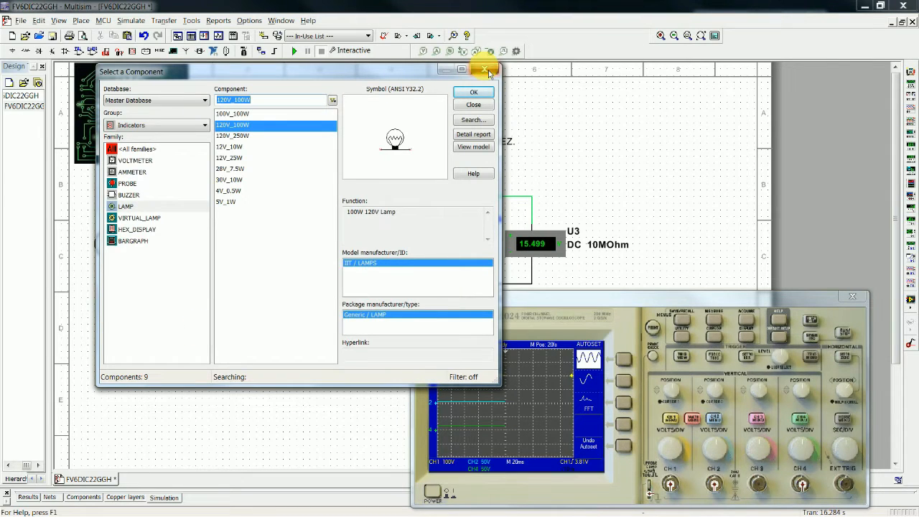
{"action": "left_click", "coordinate": [485, 69]}
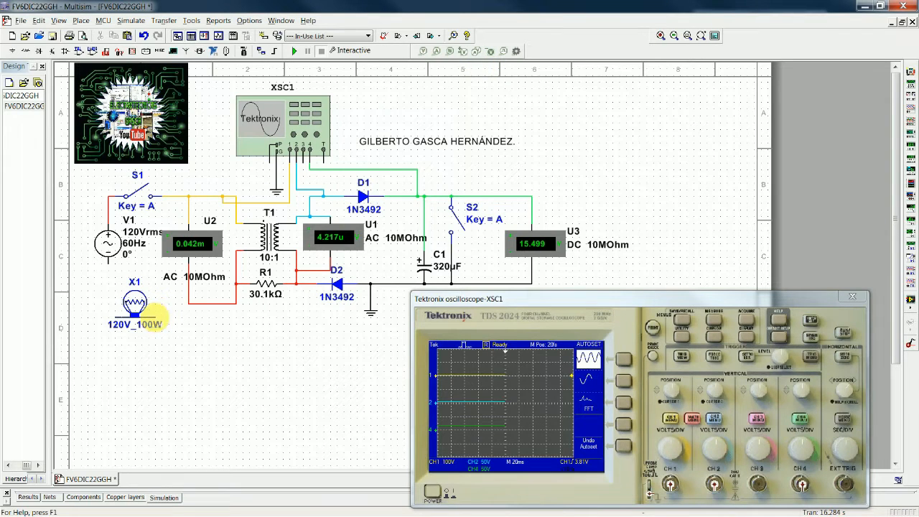
Wire the lamp in series between V1's lower terminal and the node joining U2's lower terminal to the transformer primary return
{"action": "right_click", "coordinate": [174, 305]}
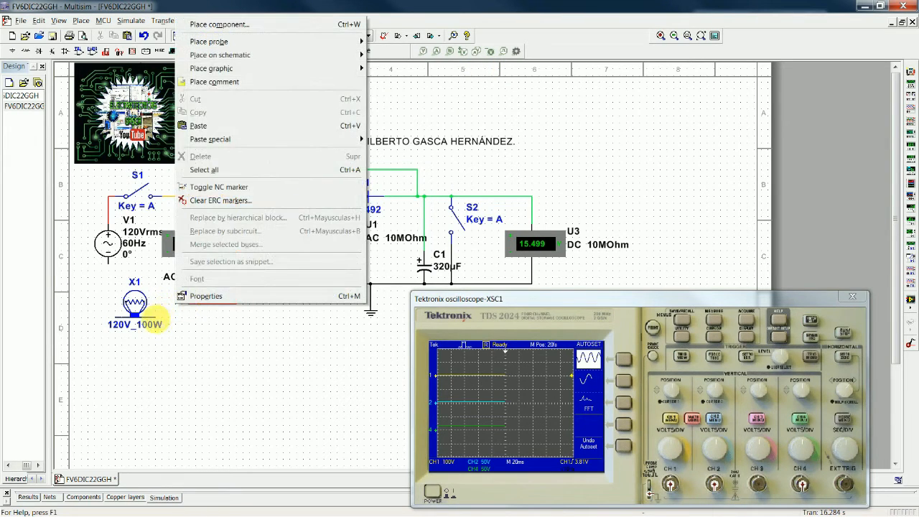
{"action": "left_click", "coordinate": [185, 340]}
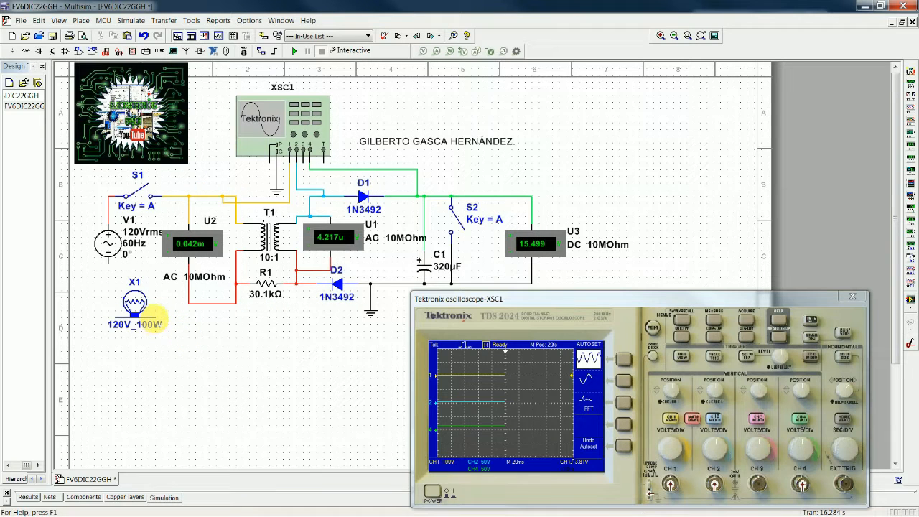
{"action": "left_click", "coordinate": [155, 314]}
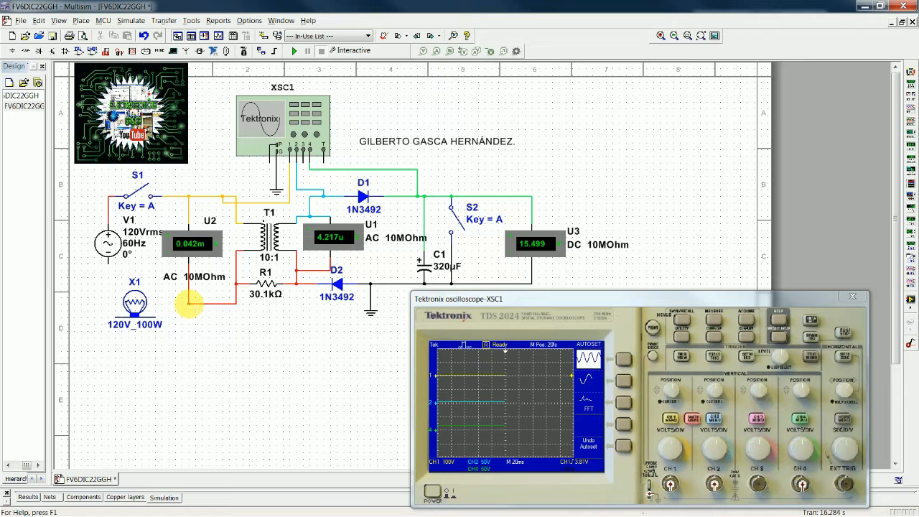
{"action": "left_click", "coordinate": [186, 304]}
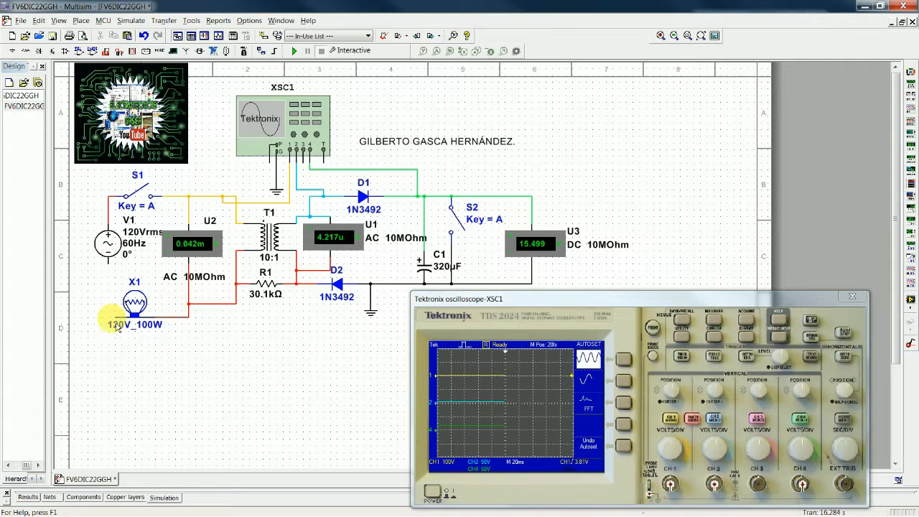
{"action": "left_click", "coordinate": [115, 316]}
{"action": "left_click", "coordinate": [108, 263]}
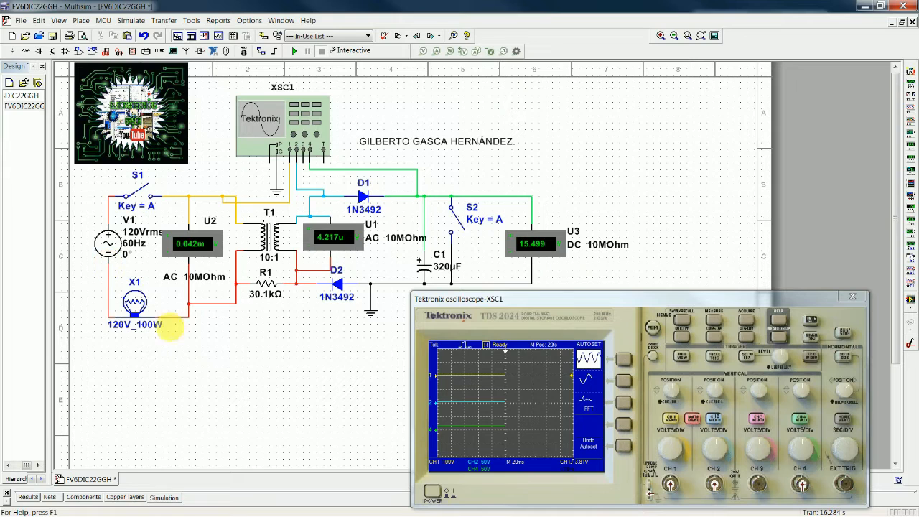
Save the circuit, and run the simulation with S1 closed
{"action": "key", "text": "ctrl+s"}
{"action": "left_click", "coordinate": [293, 50]}
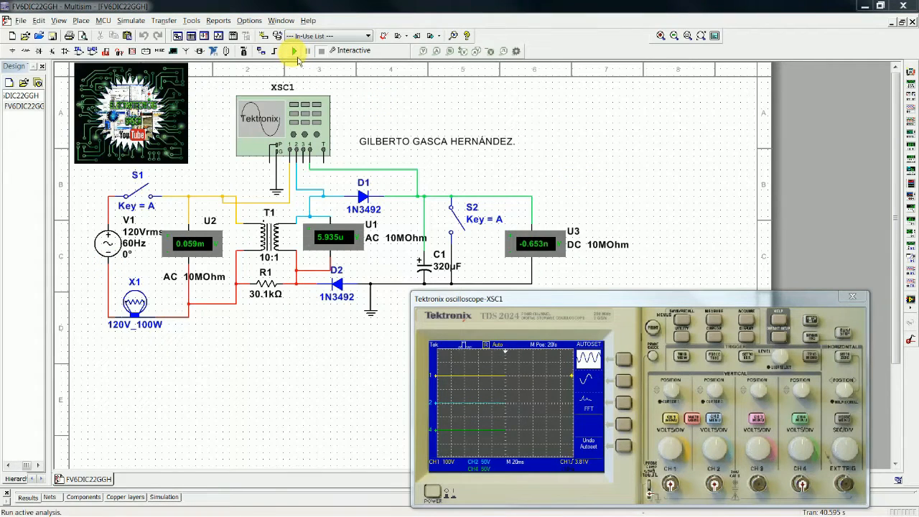
{"action": "left_click", "coordinate": [297, 56]}
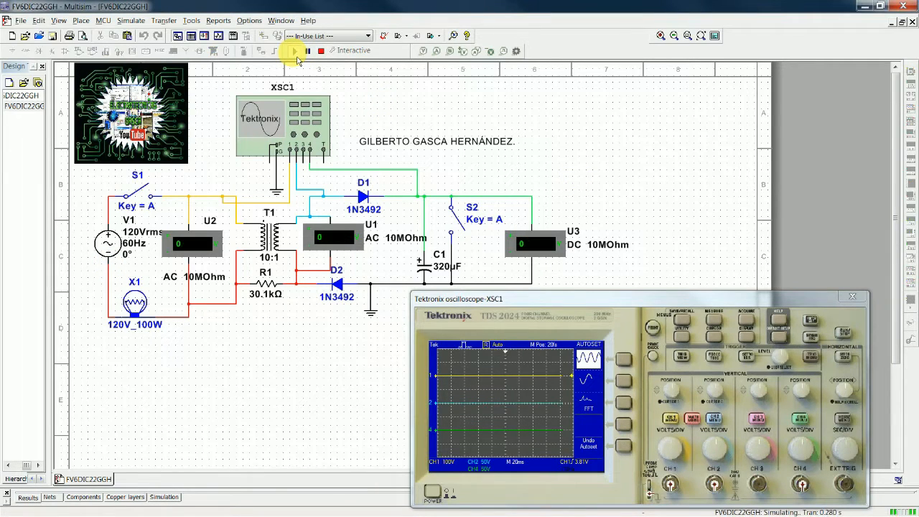
{"action": "left_click", "coordinate": [136, 191]}
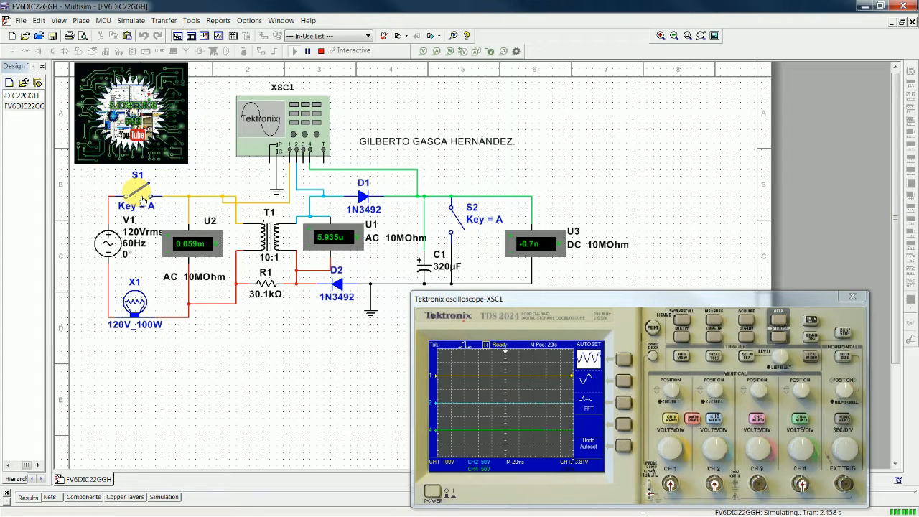
{"action": "left_click", "coordinate": [140, 198]}
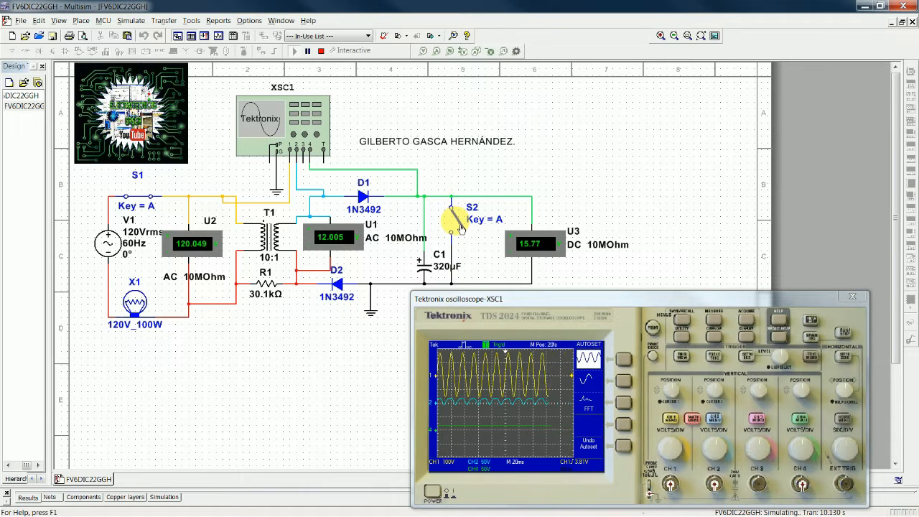
Short the DC output by closing S2, reopen it, and close it again to compare the meter readings and waveforms
{"action": "left_click", "coordinate": [457, 224]}
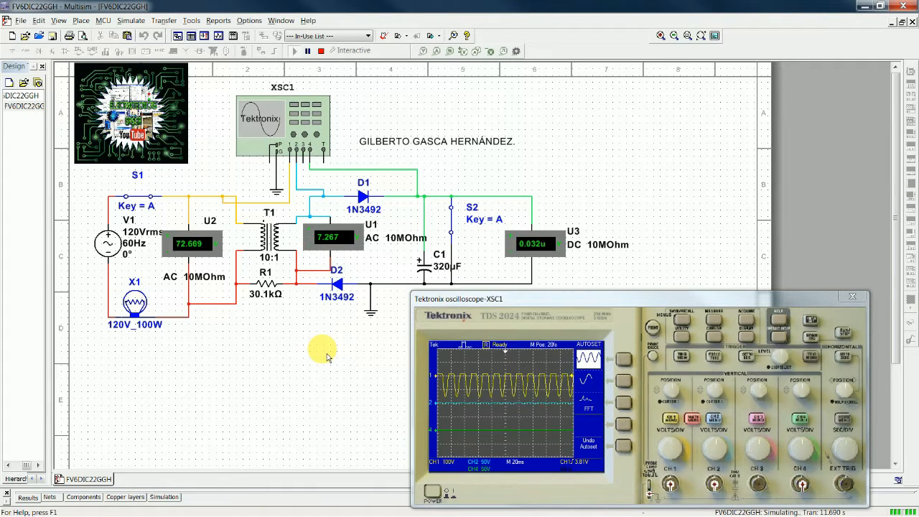
{"action": "left_click", "coordinate": [456, 231]}
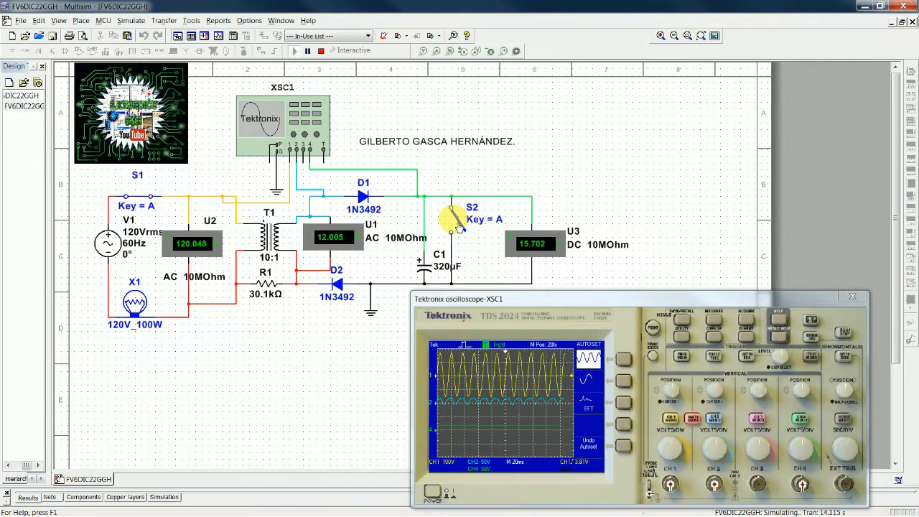
{"action": "left_click", "coordinate": [458, 224]}
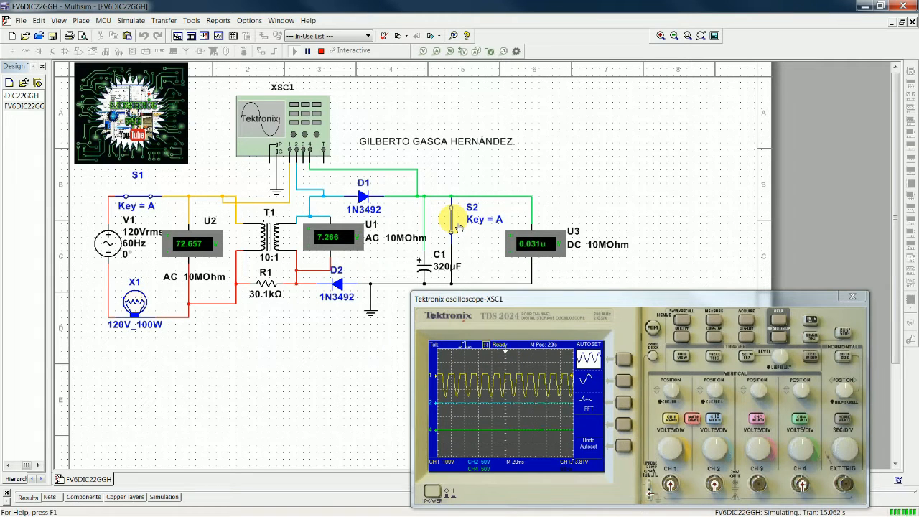
Cut the AC supply by opening S1, and remove the output short by opening S2
{"action": "left_click", "coordinate": [138, 196]}
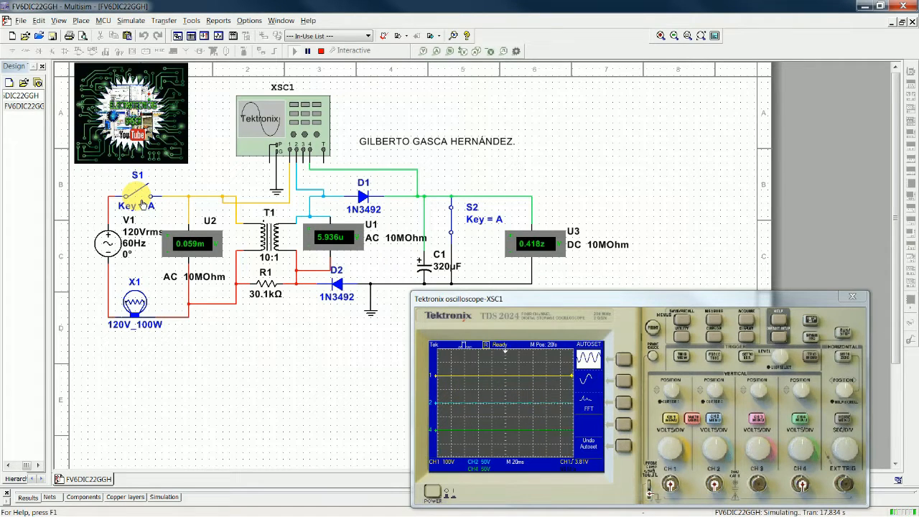
{"action": "left_click", "coordinate": [455, 225]}
{"action": "left_click", "coordinate": [453, 225]}
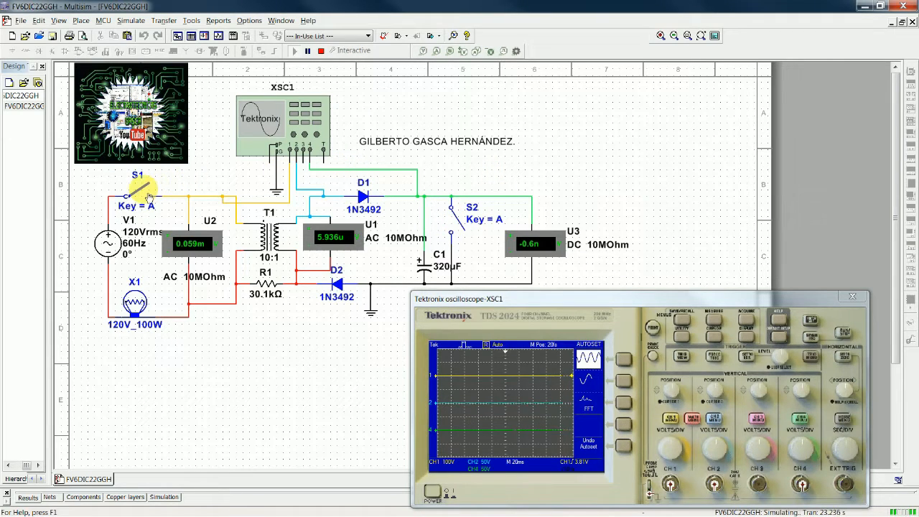
Reconnect the AC supply through S1, and short the DC output with S2
{"action": "left_click", "coordinate": [147, 194]}
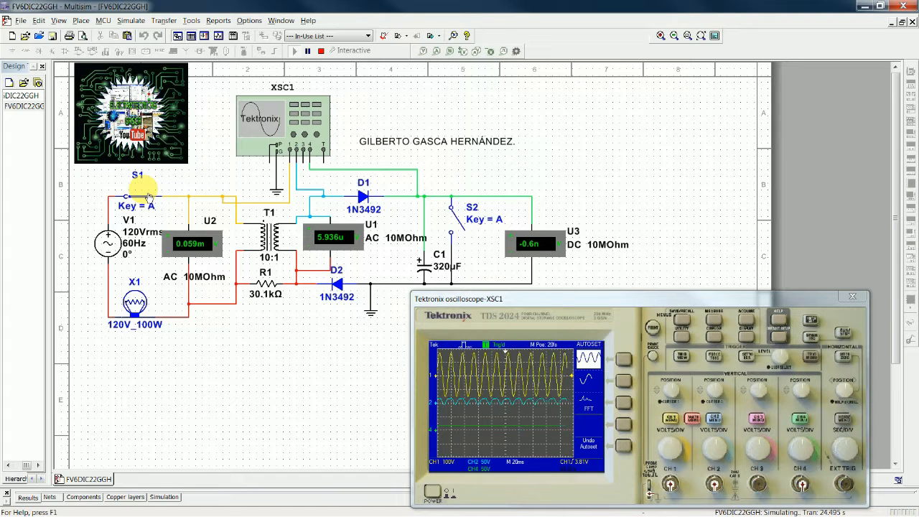
{"action": "left_click", "coordinate": [452, 217]}
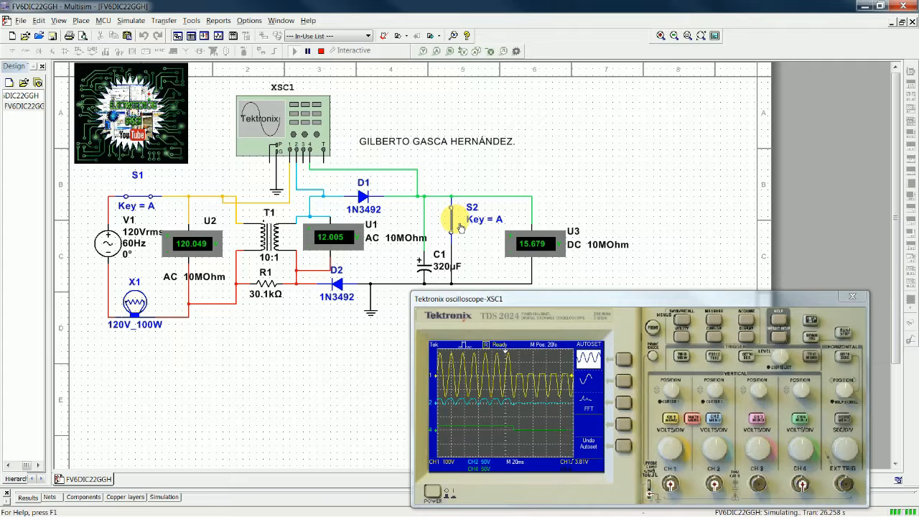